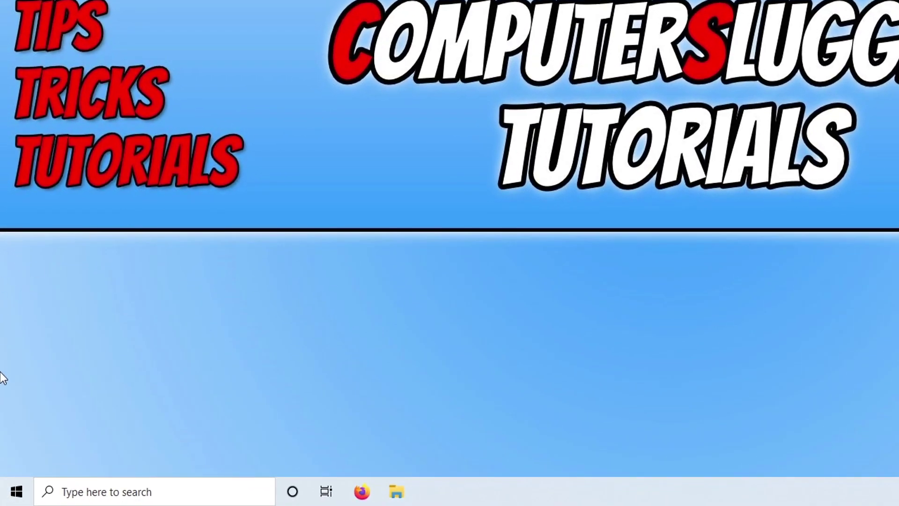
Open Settings from the Win+X menu and run Check for updates under Update & Security
right_click(9, 487)
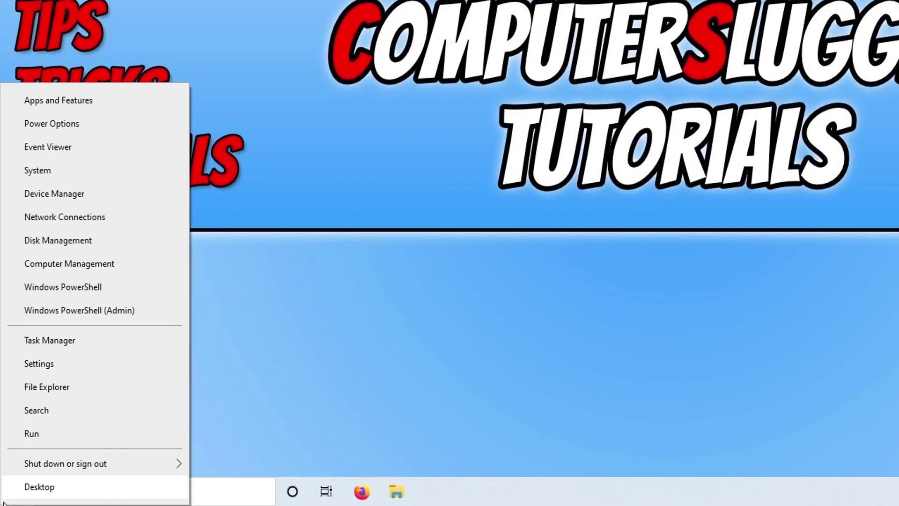
click(47, 365)
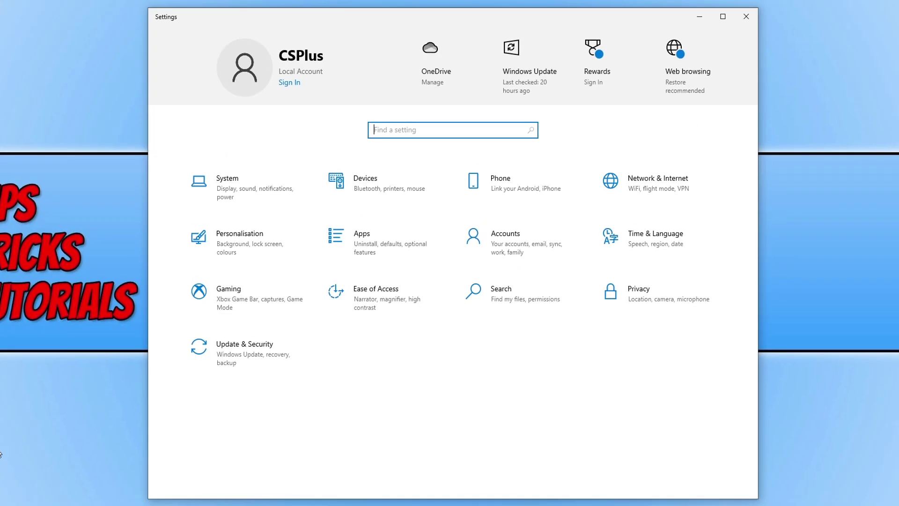
click(293, 366)
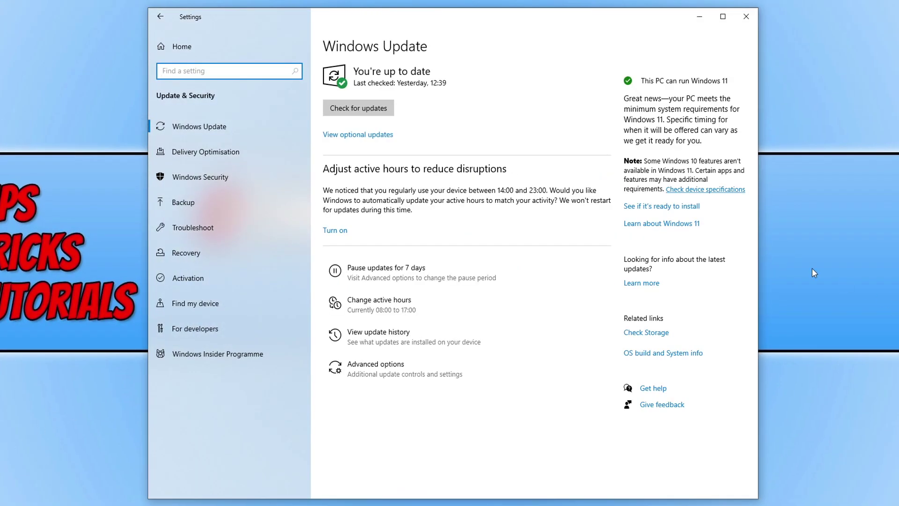
click(374, 111)
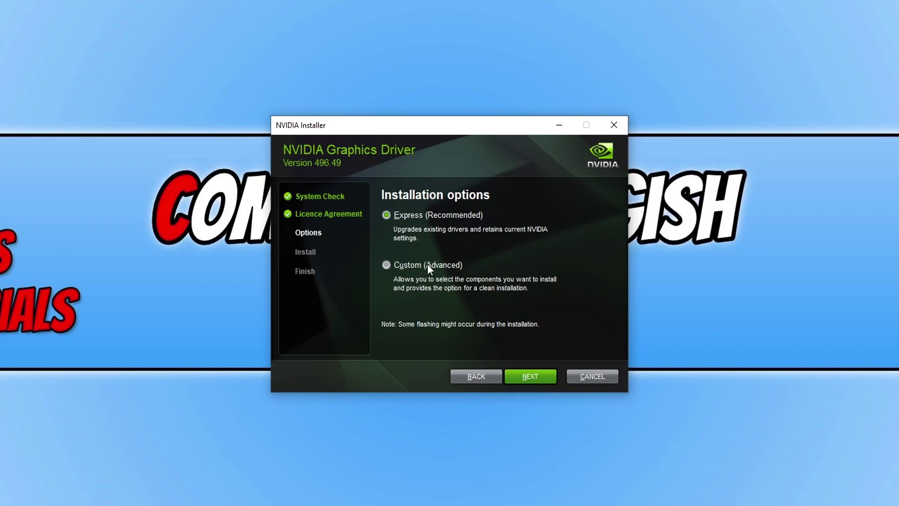
Choose a Custom (Advanced) install of driver 496.49 with Perform a clean installation ticked
click(428, 266)
click(541, 374)
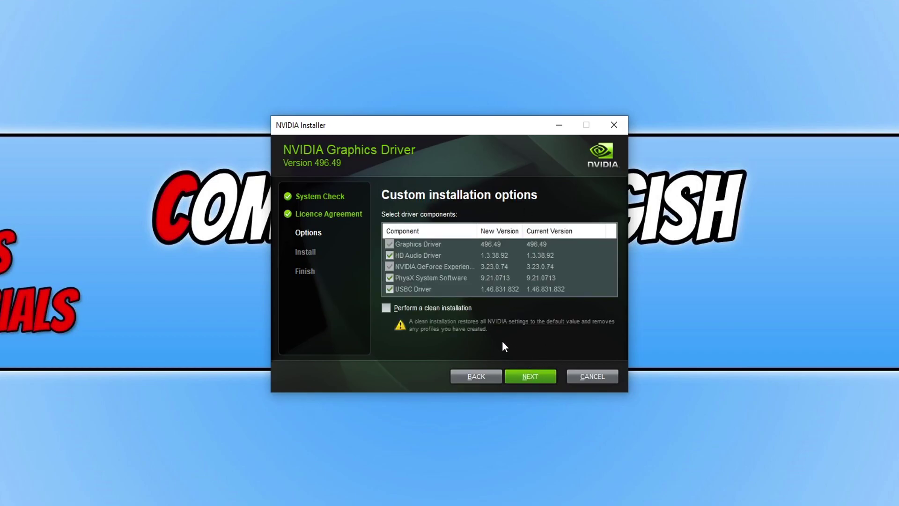
click(417, 308)
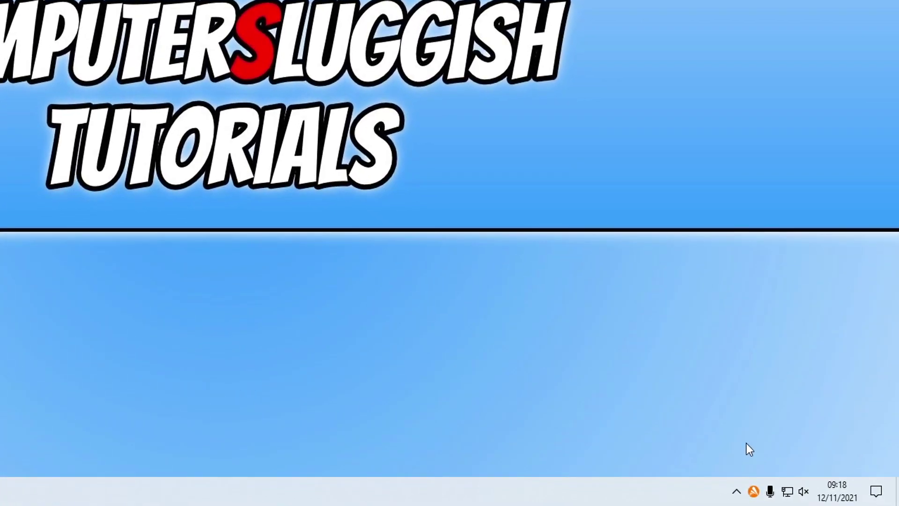
Disable all Avast shields for 10 minutes from the Avast tray icon's shields control menu
right_click(753, 490)
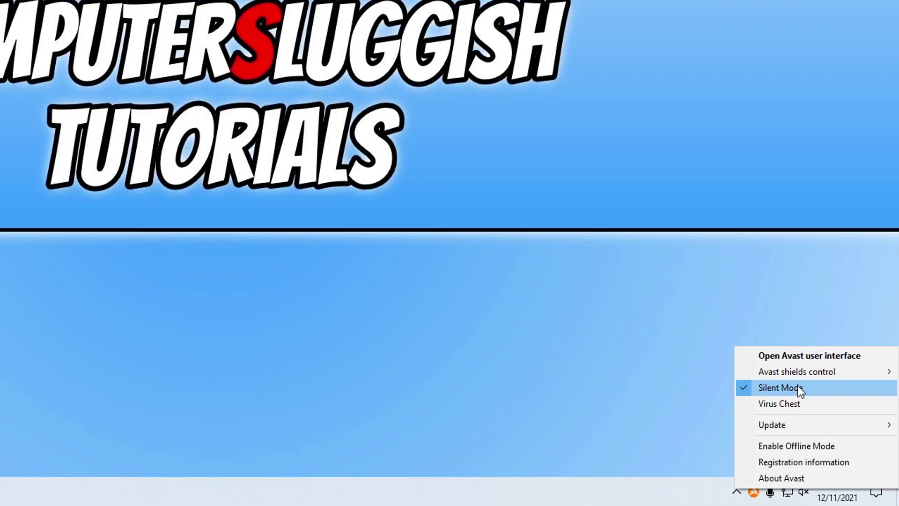
mouse_move(802, 372)
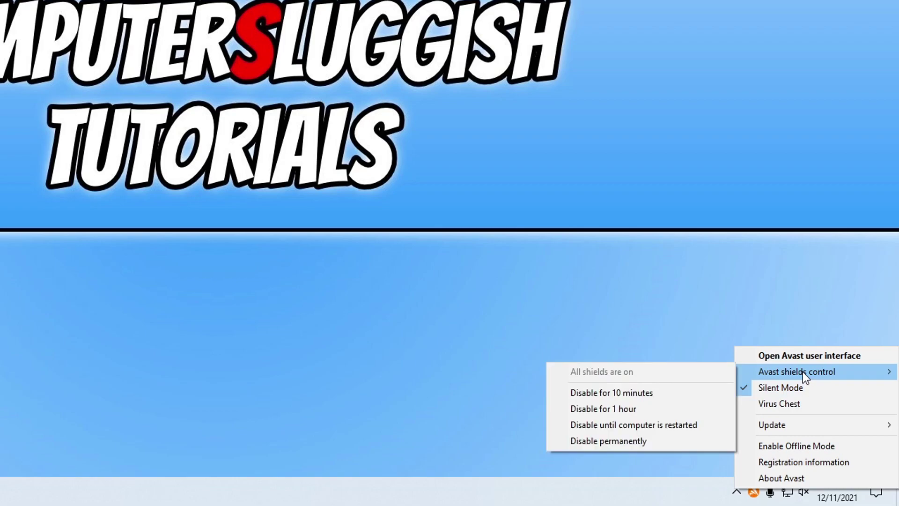
click(670, 393)
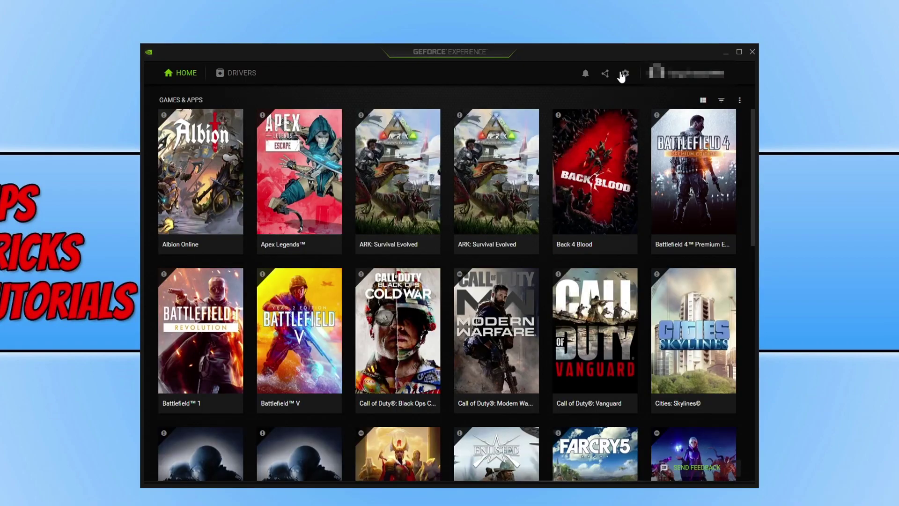
Open the GeForce Experience Settings > General page through the gear icon
click(625, 74)
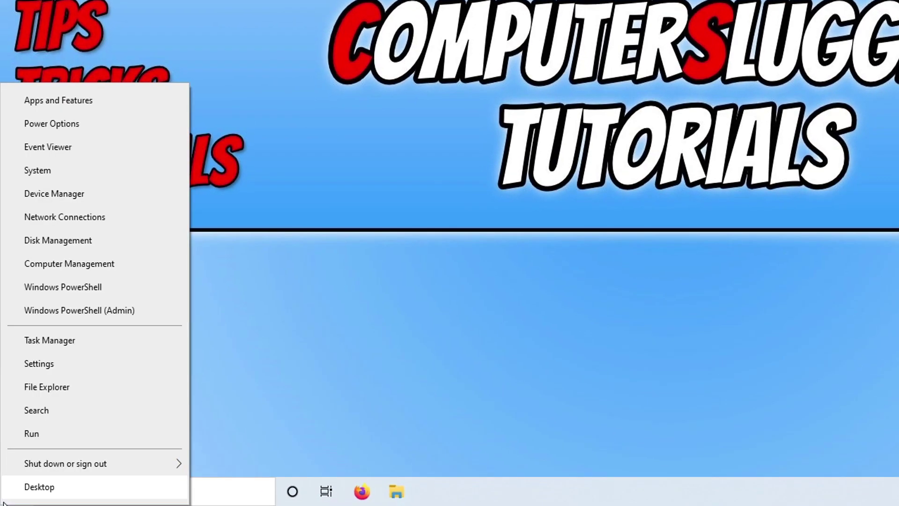
Toggle Game Mode Off, then Xbox Game Bar Off, under Settings > Gaming
click(66, 364)
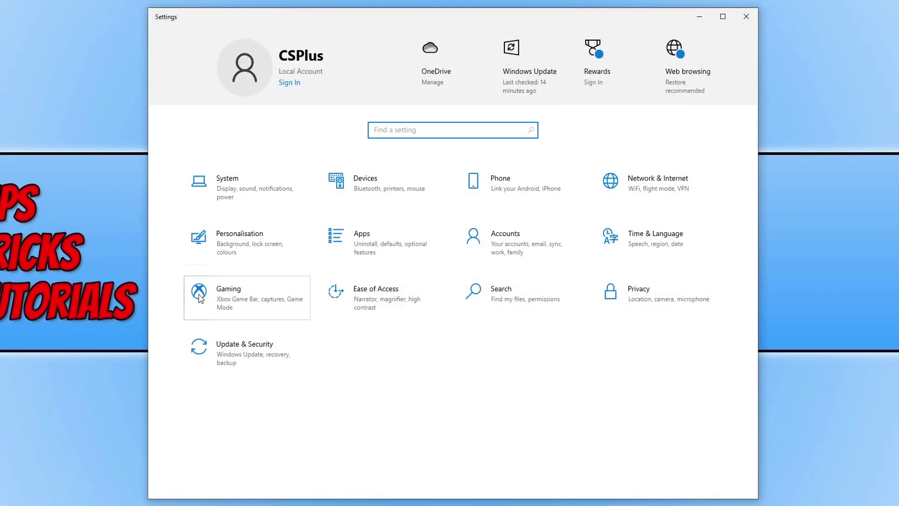
click(210, 293)
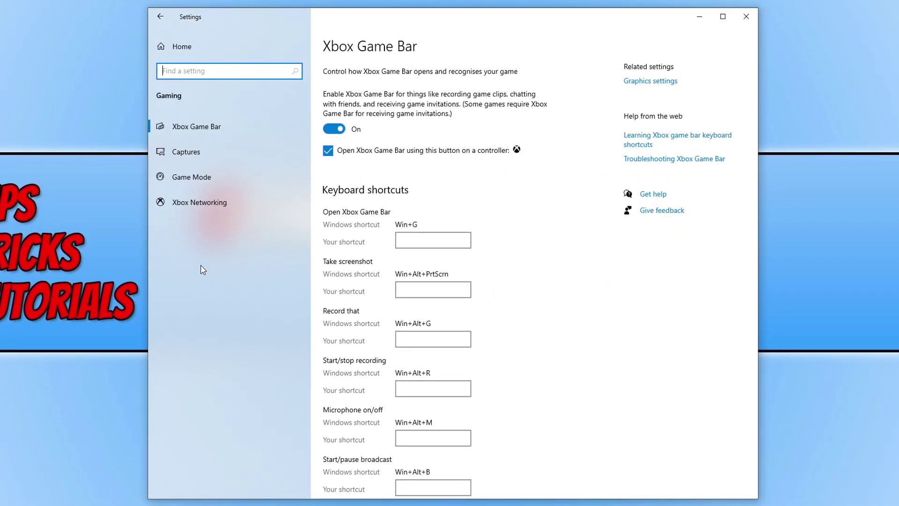
click(238, 187)
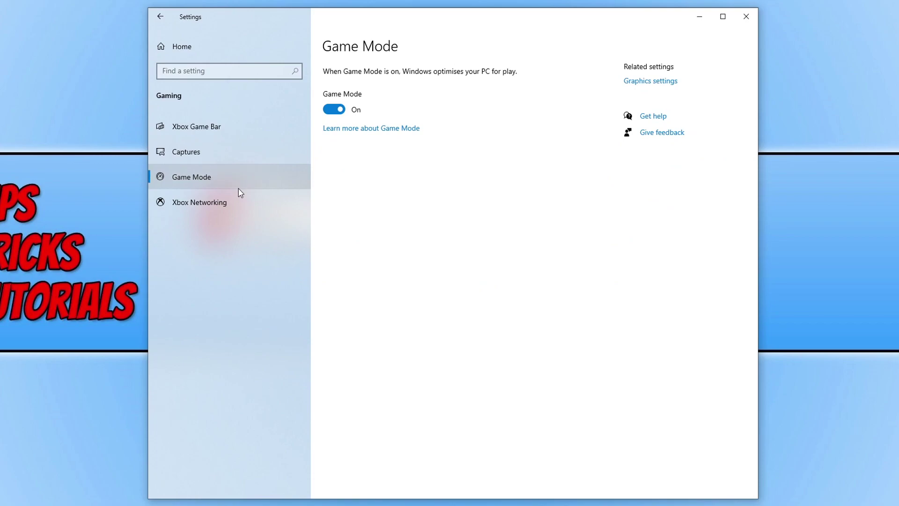
click(339, 108)
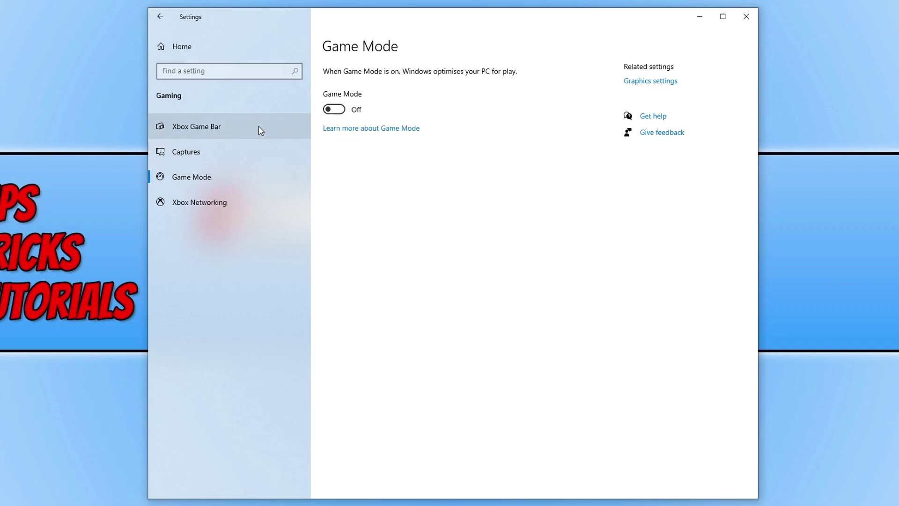
click(204, 126)
click(339, 129)
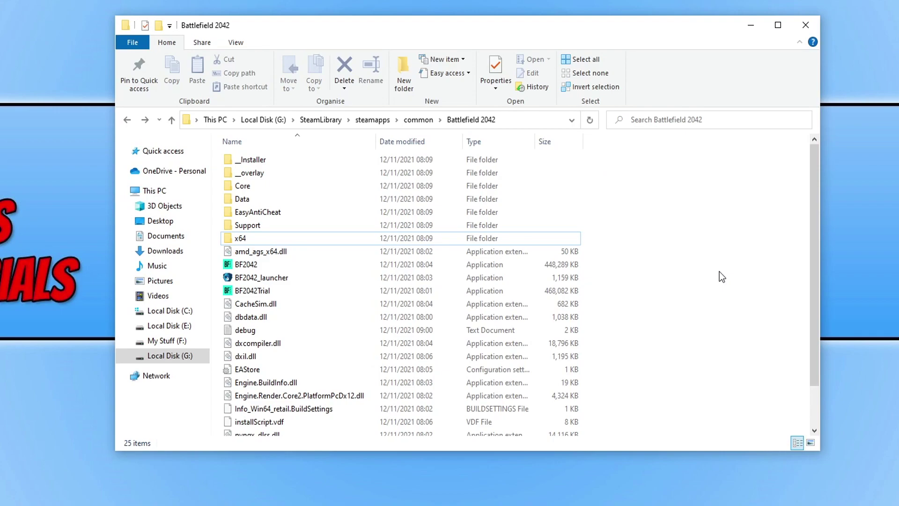
Tick 'Run this program as an administrator' on BF2042.exe's Compatibility tab and apply it
right_click(252, 264)
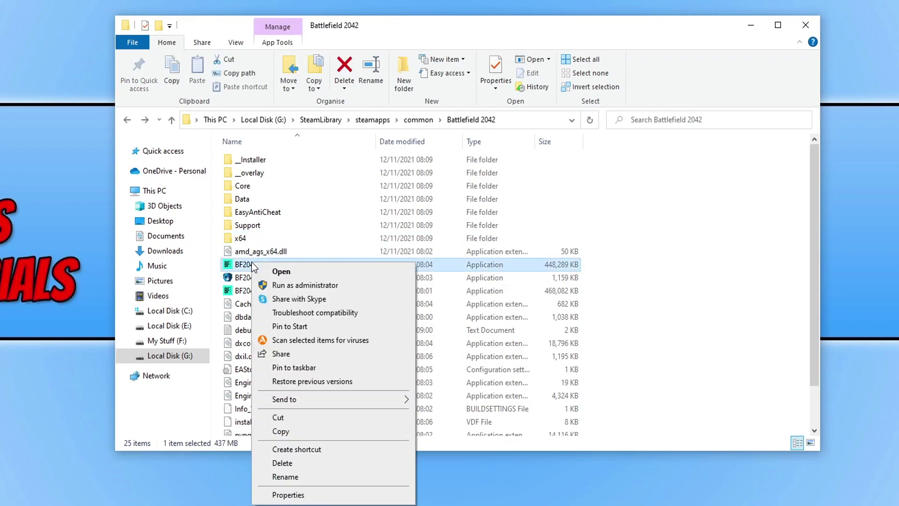
click(346, 495)
drag(364, 215, 385, 61)
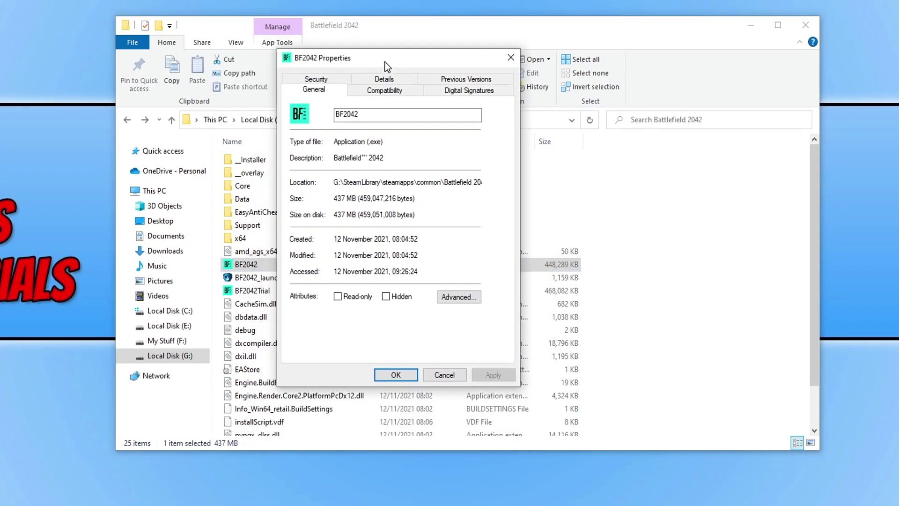
click(391, 96)
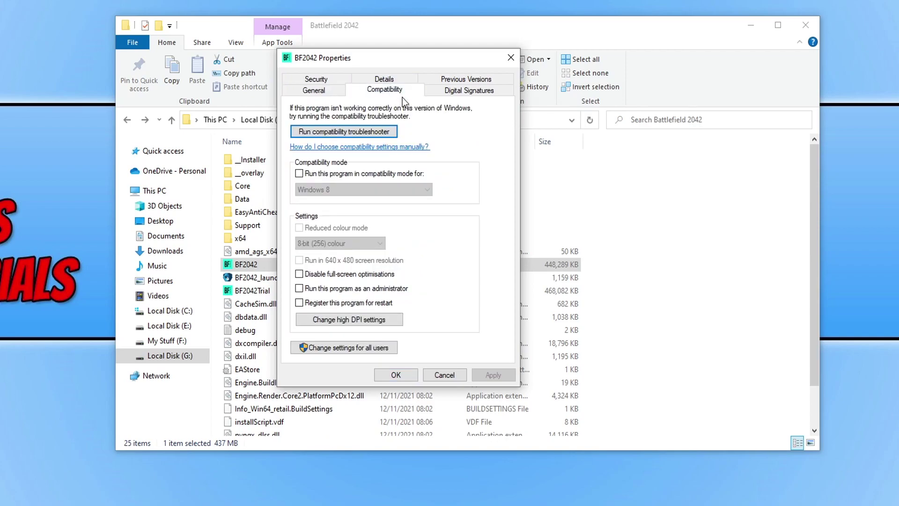
click(376, 290)
click(493, 375)
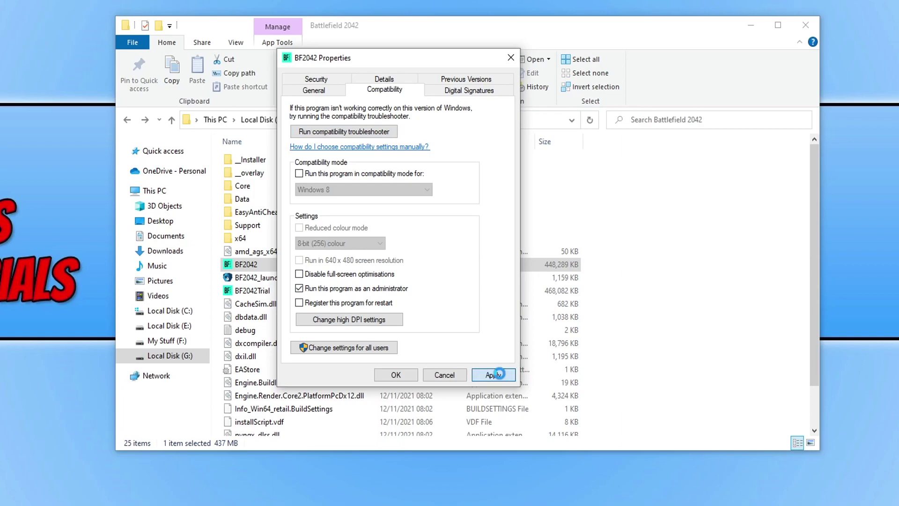
click(402, 375)
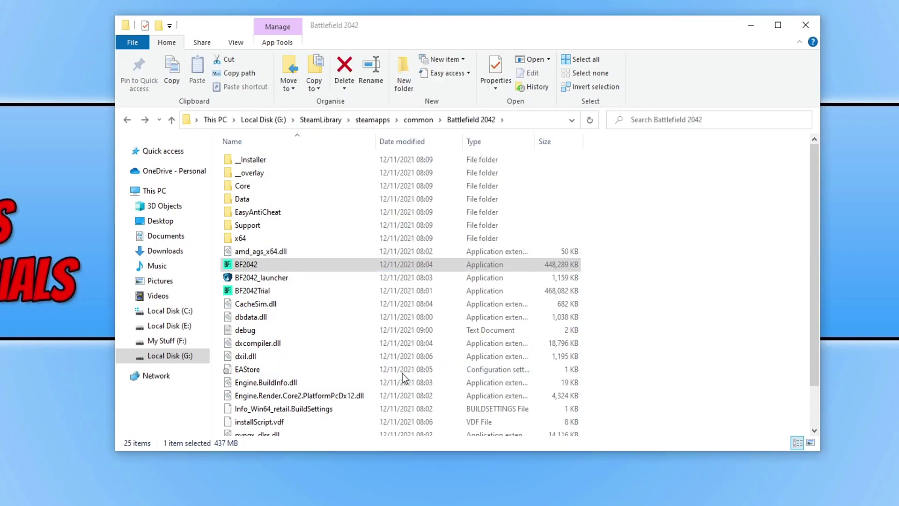
click(757, 229)
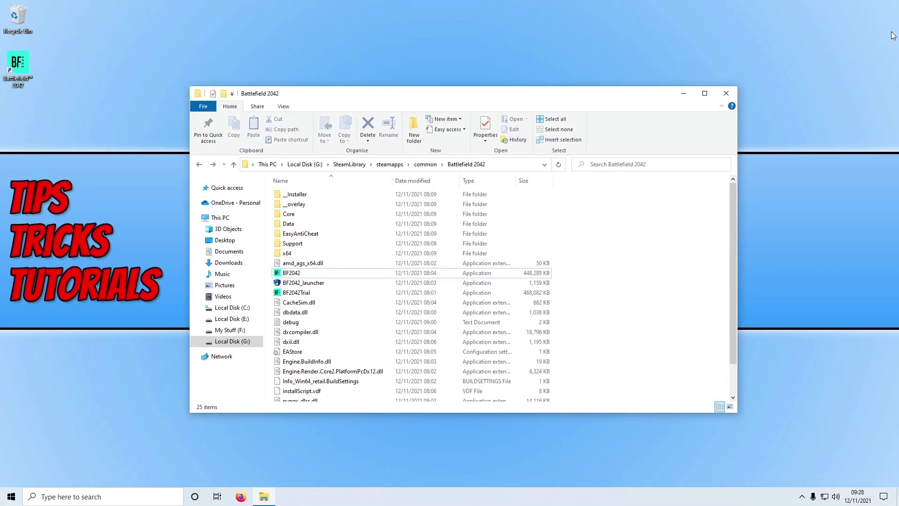
Show the bare desktop with Win+D, clearing away the Battlefield 2042 folder window
key(super+d)
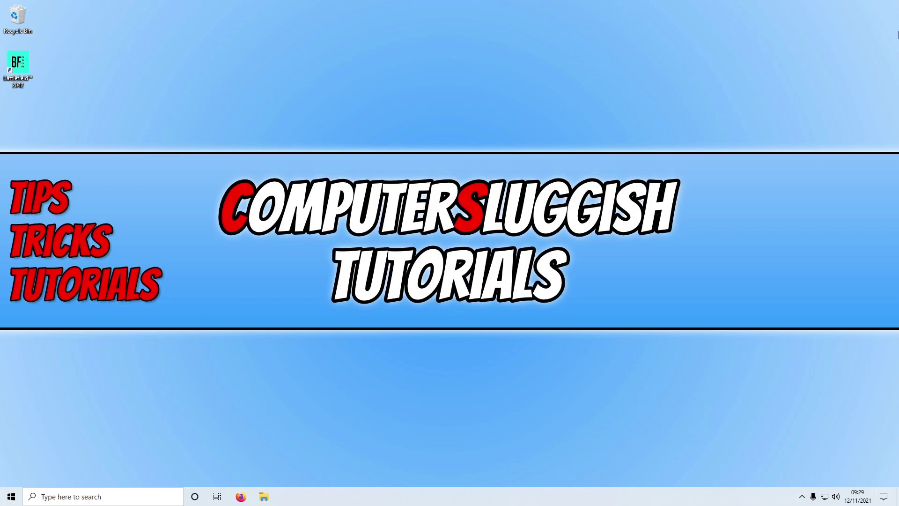
Sign out the disconnected extra user from Task Manager's Users tab and return to Origin
right_click(447, 498)
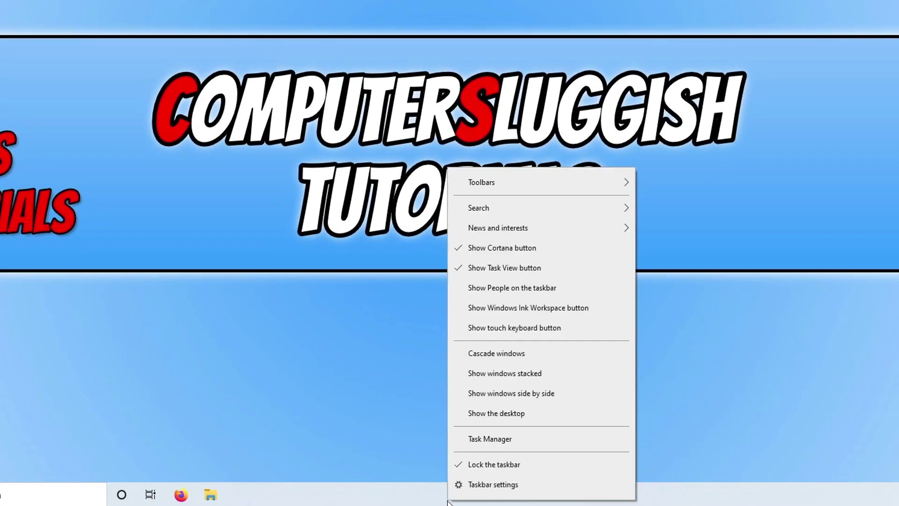
click(493, 440)
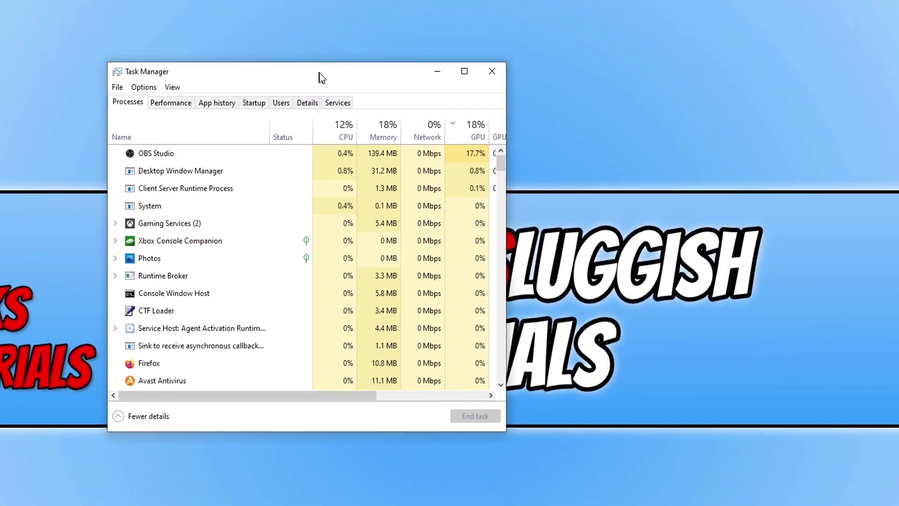
drag(319, 73, 363, 80)
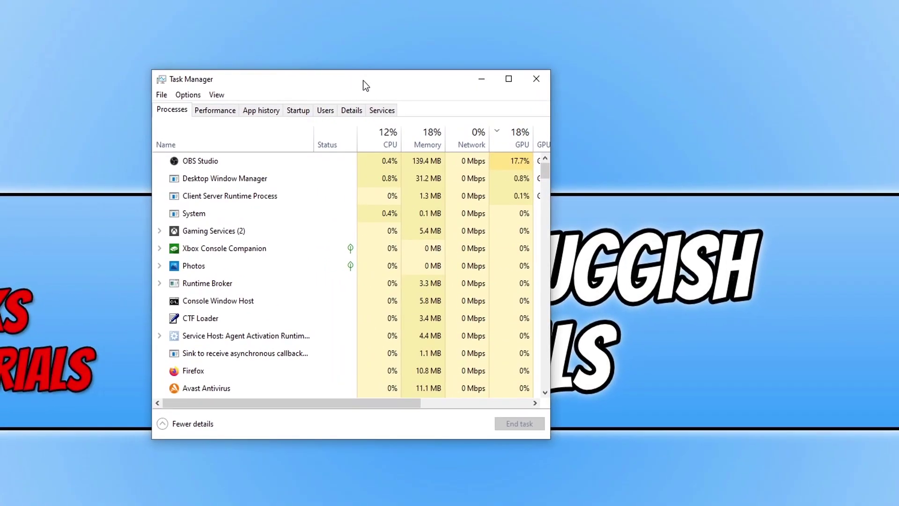
click(326, 112)
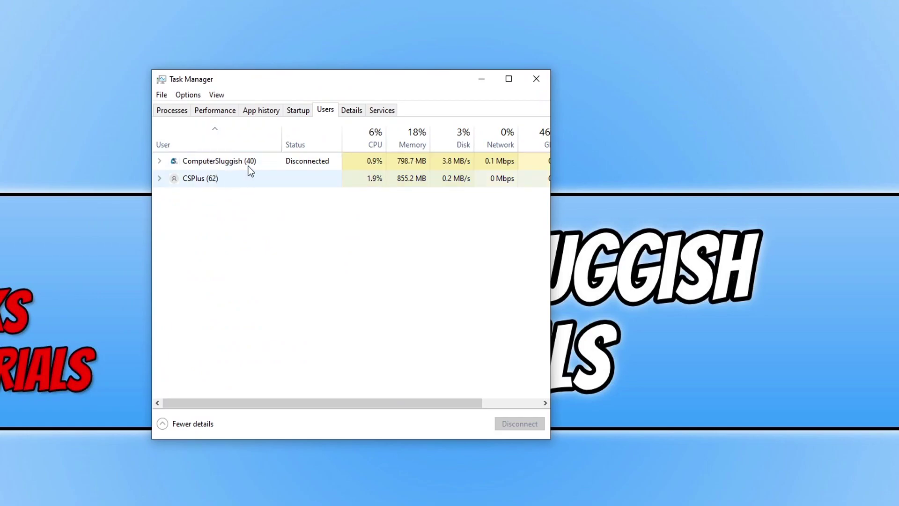
click(205, 167)
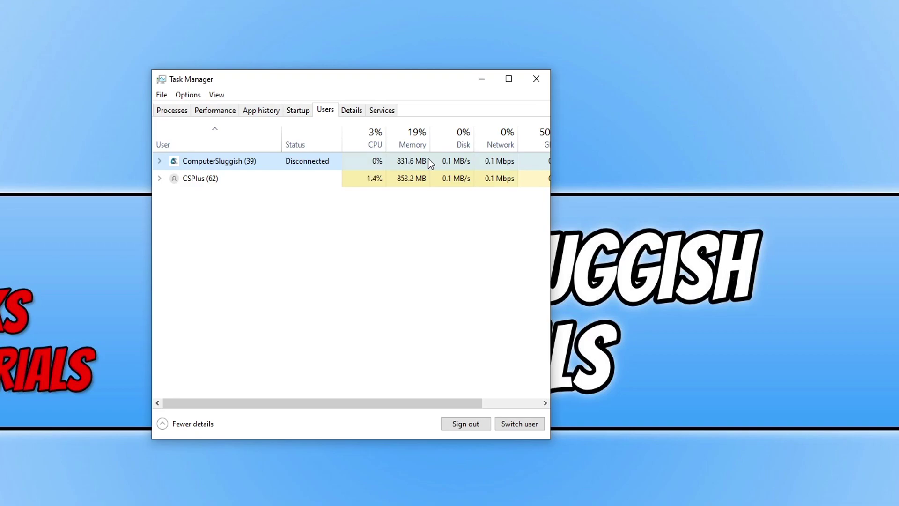
click(461, 423)
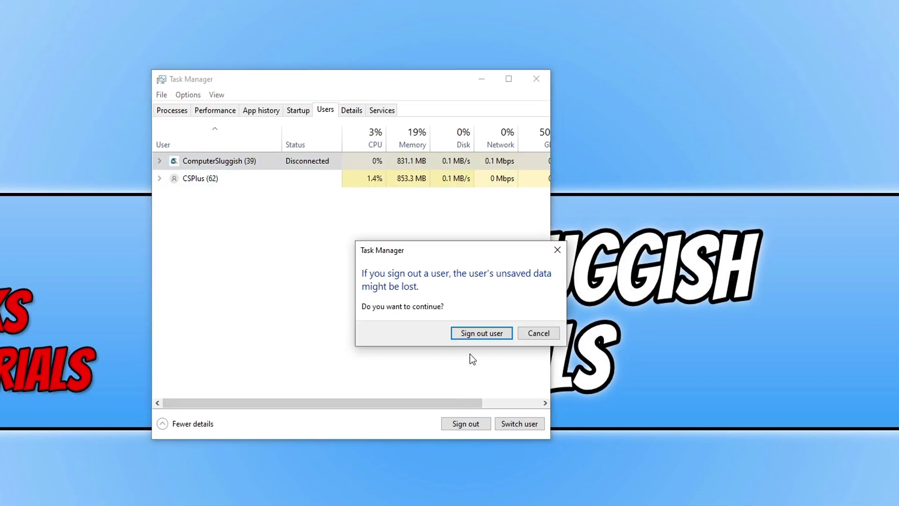
click(476, 336)
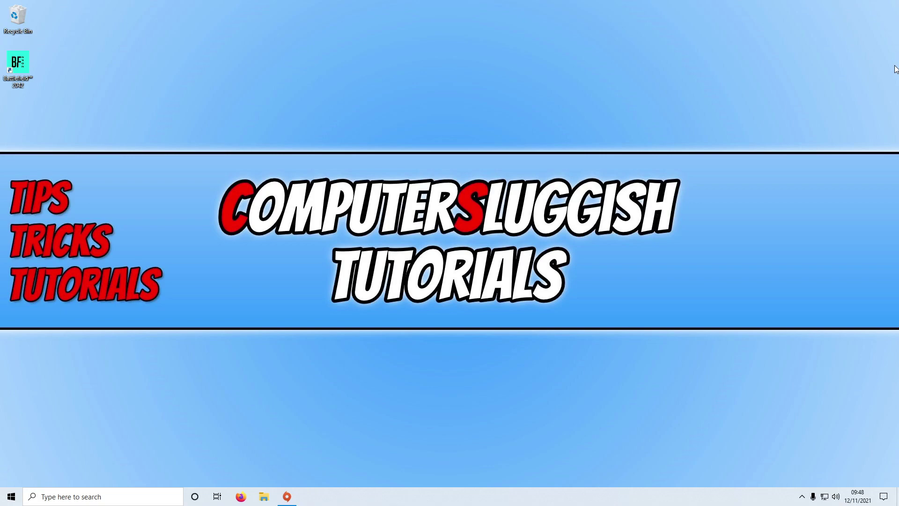
click(288, 497)
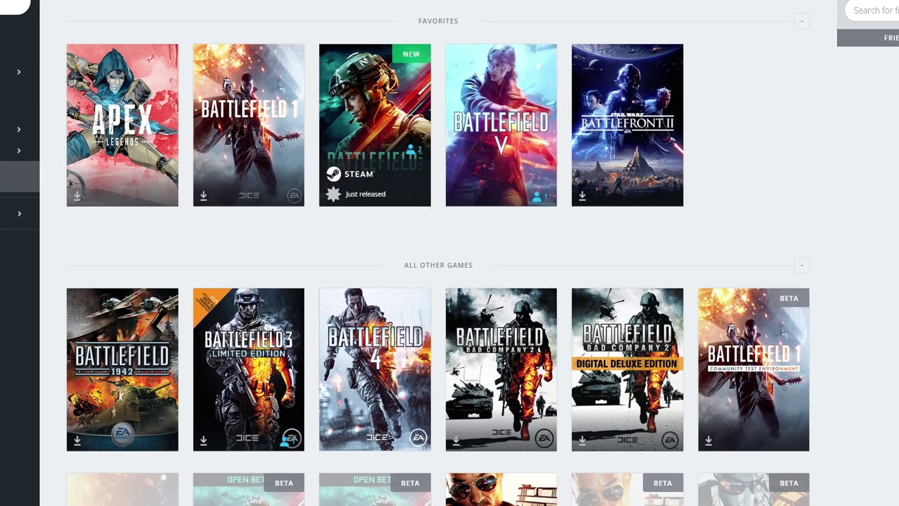
Choose Repair on the Battlefield 2042 tile in Origin's My Game Library
right_click(383, 118)
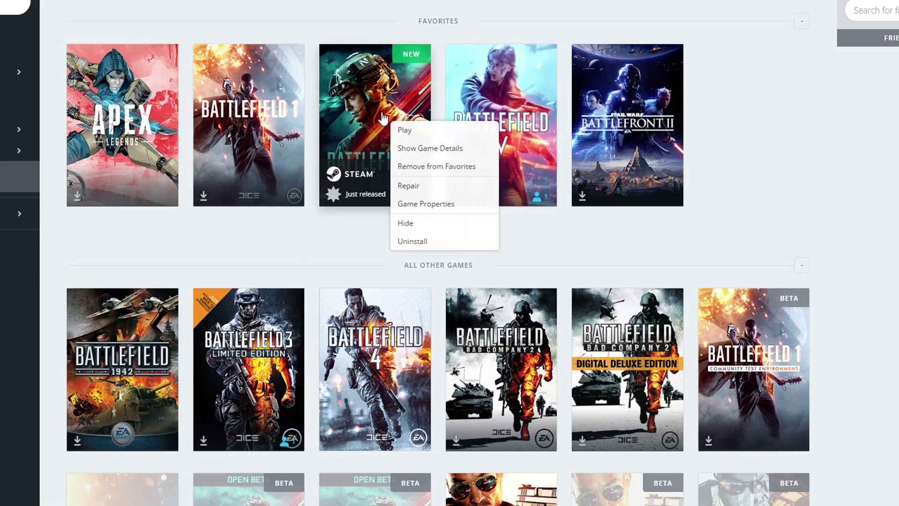
click(428, 186)
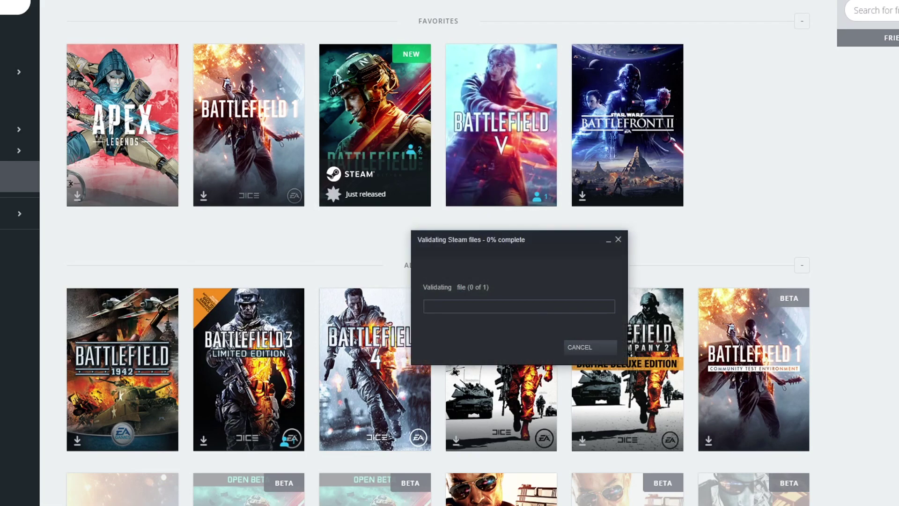